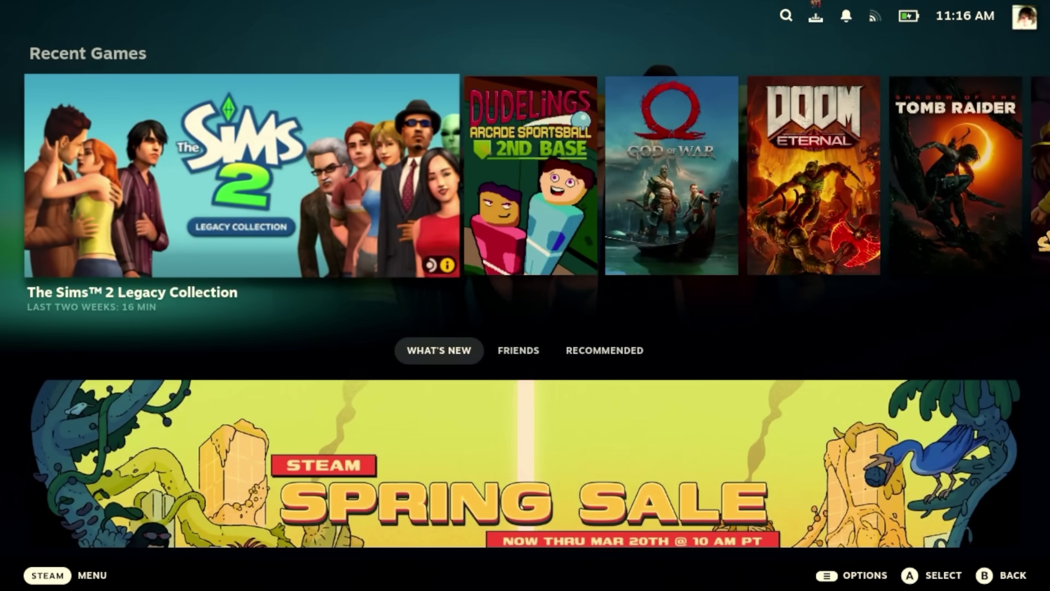
Open the System page of the Steam settings and go to the System Update Channel option.
key(ctrl+1)
key(Up)
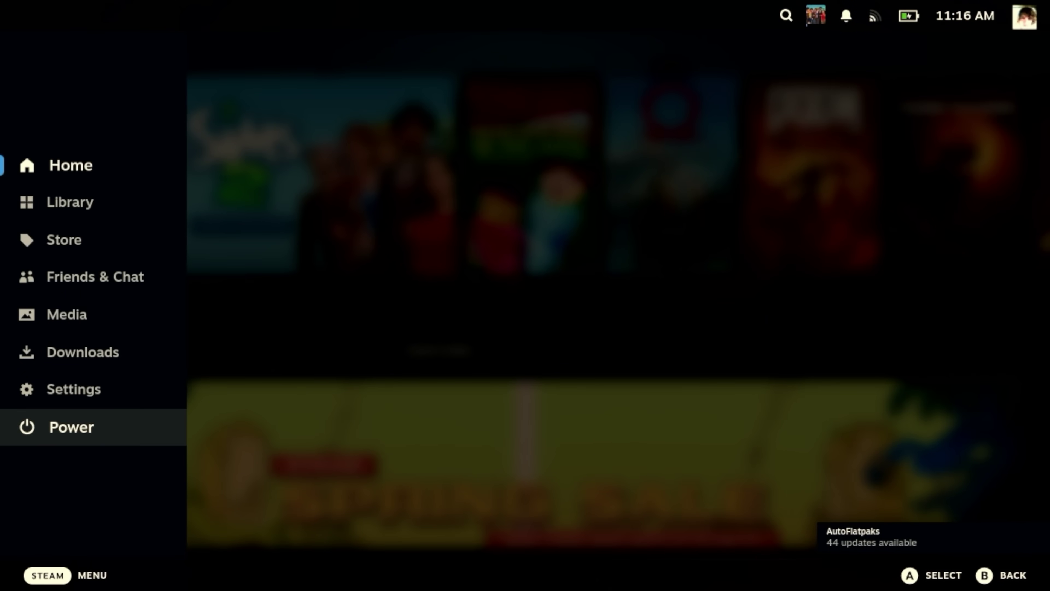
key(Up)
key(Return)
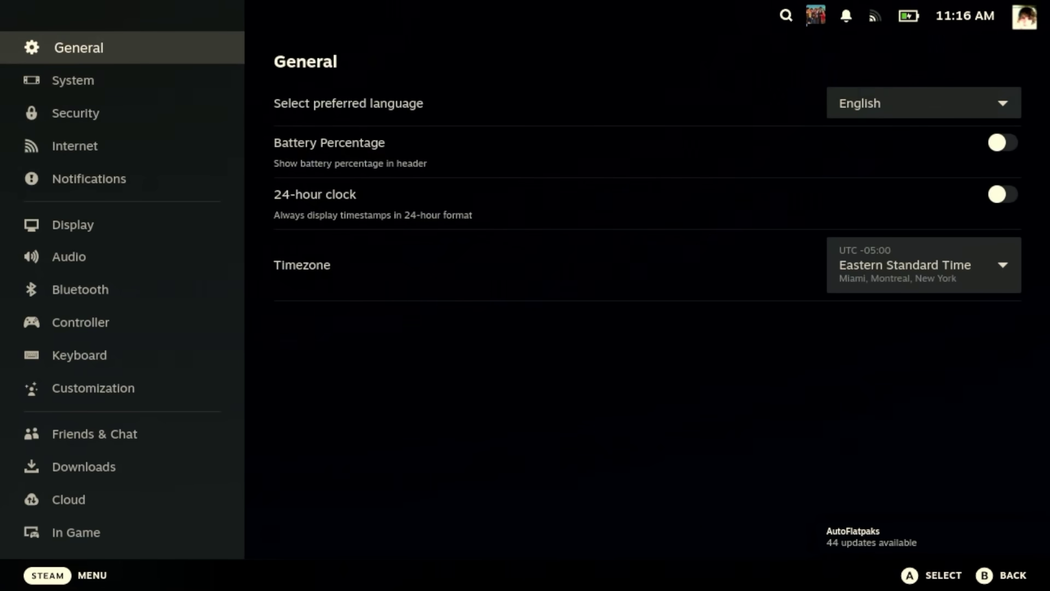
key(Down)
key(Right)
key(Down)
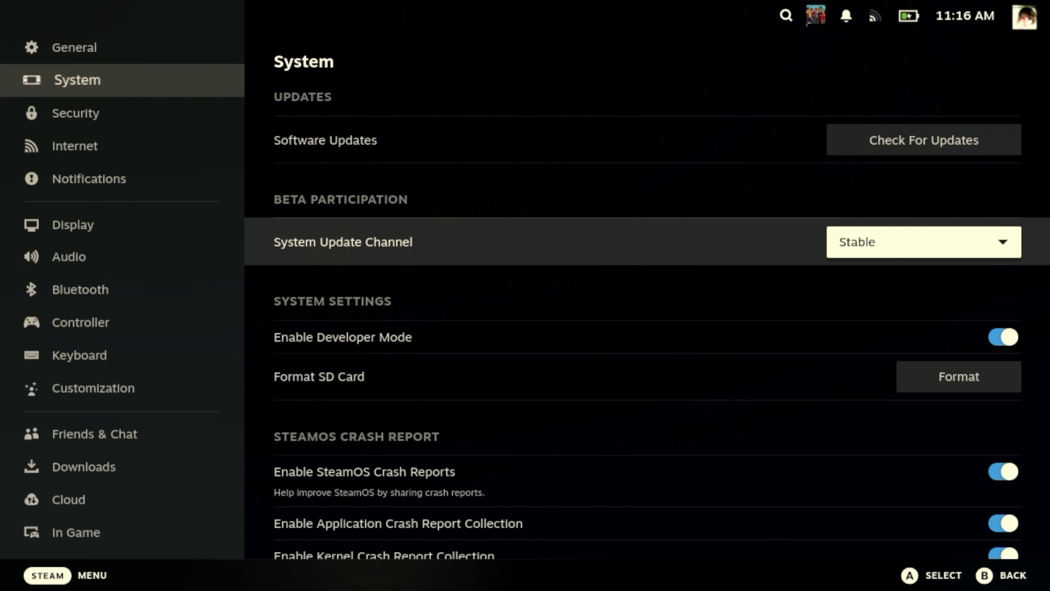
Switch the System Update Channel to Preview and restart the Steam Deck.
key(Return)
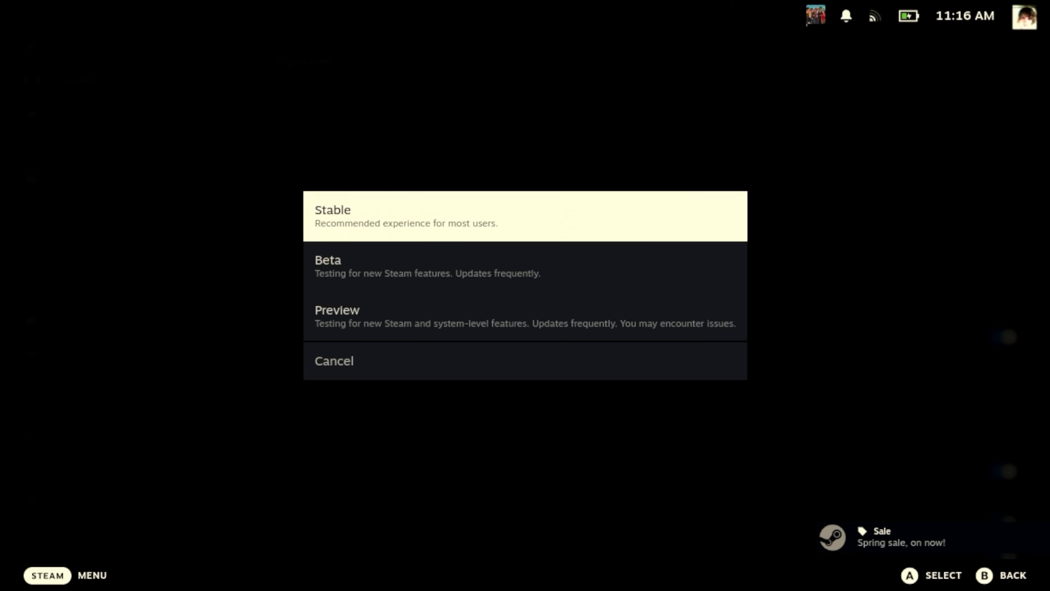
key(Down)
key(Down)
key(Return)
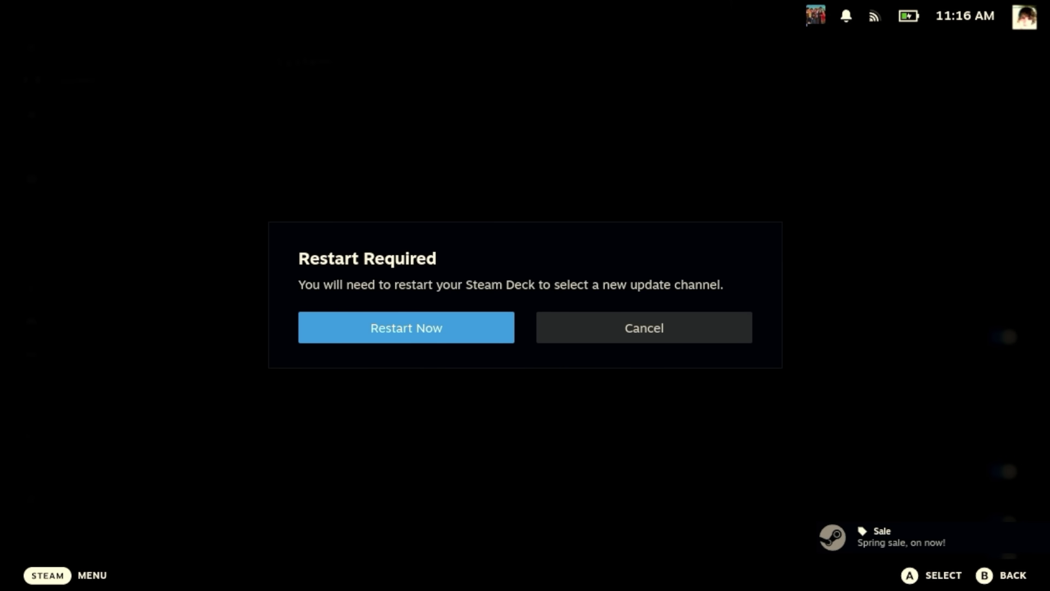
key(Return)
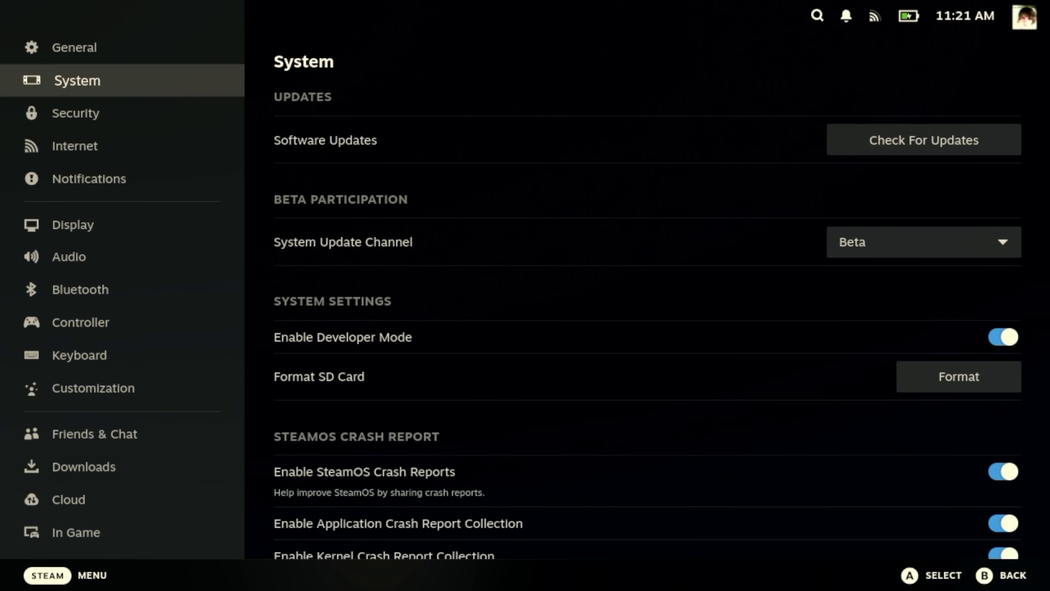
Try to change the System Update Channel from Beta to Preview.
key(Right)
key(Down)
key(Return)
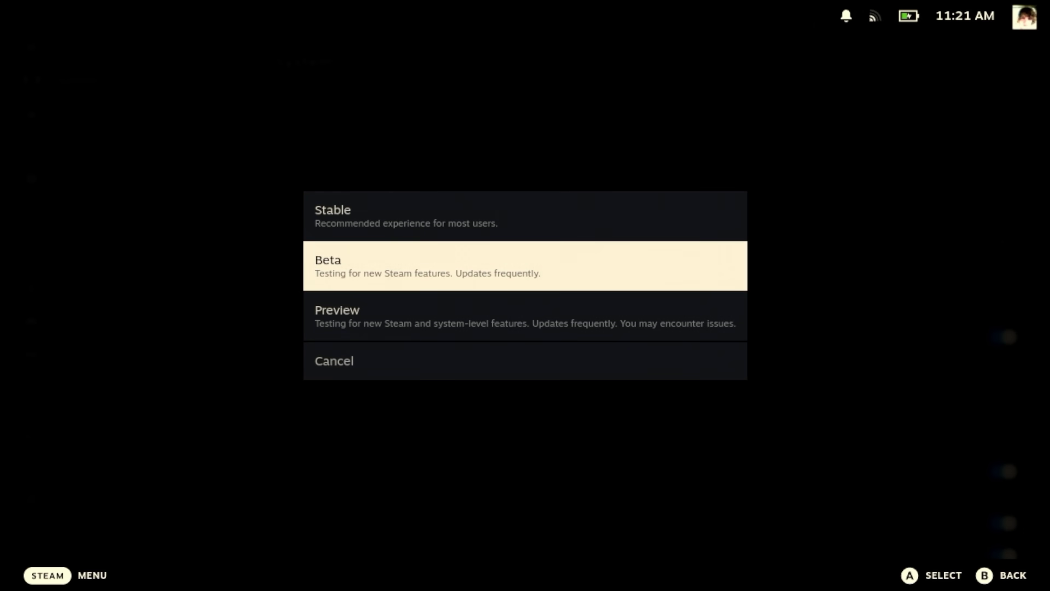
key(Down)
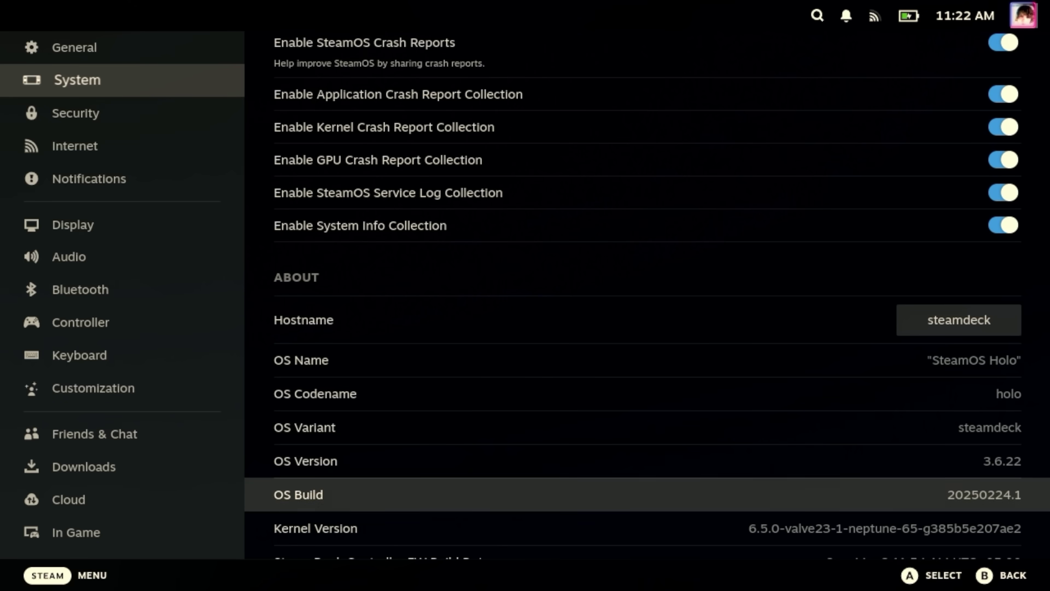
Examine the OS version and build details in the About section and the update settings on the System page.
key(Up)
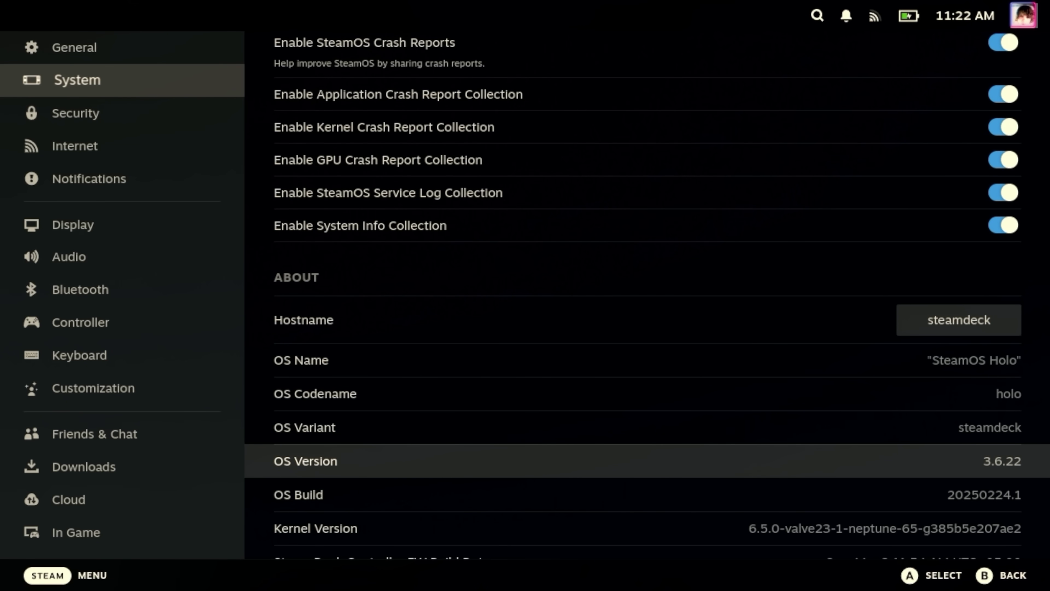
key(Up)
key(Up)
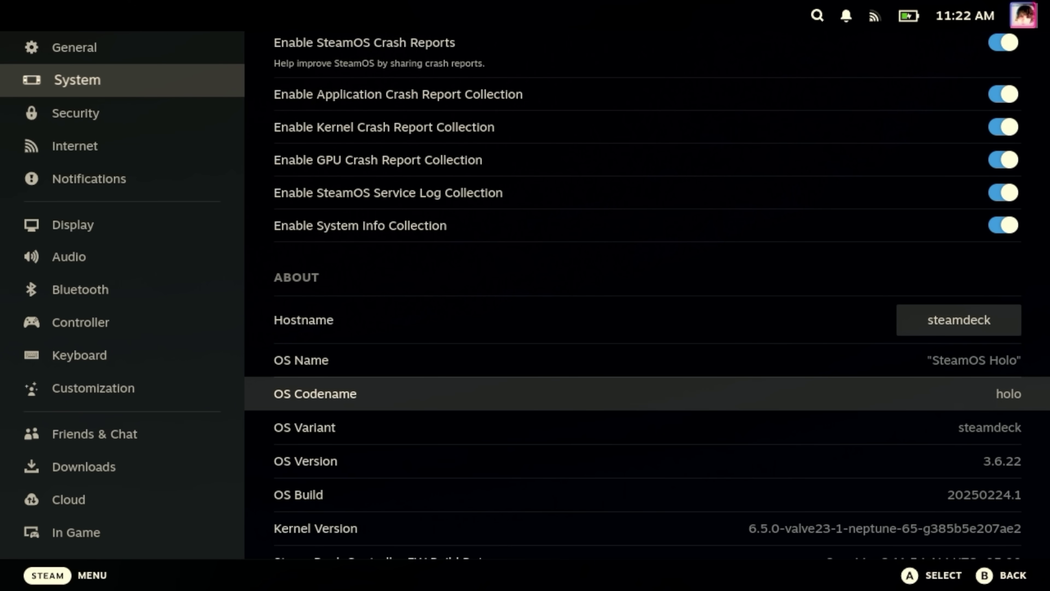
key(Up)
key(Up)
key(Up)
key(Up)
key(Up)
key(Up)
key(Up)
key(Up)
key(Up)
key(Up)
key(Up)
key(Up)
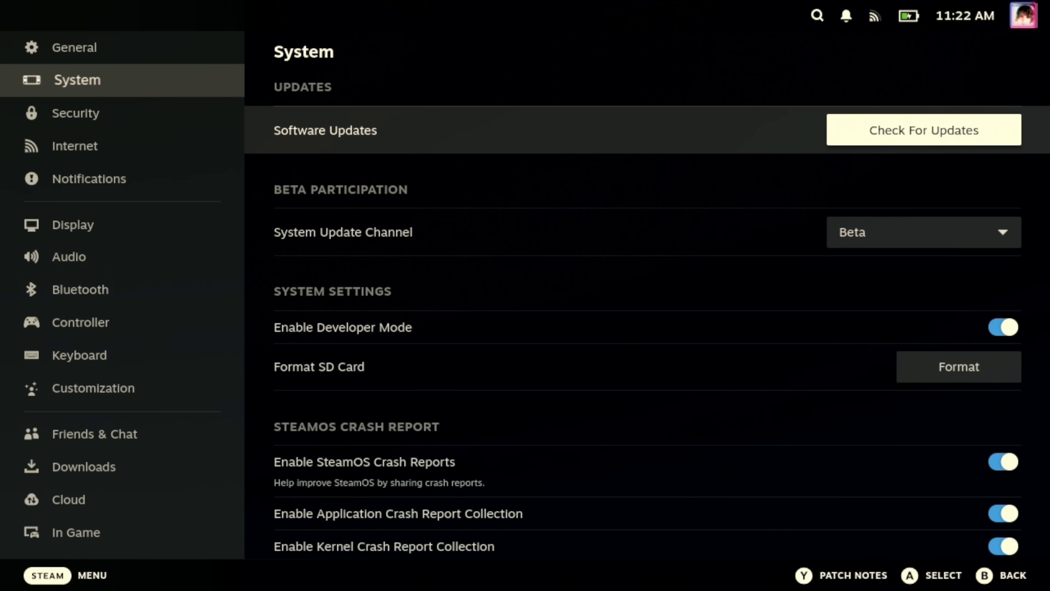
key(Up)
key(Down)
key(Down)
key(Down)
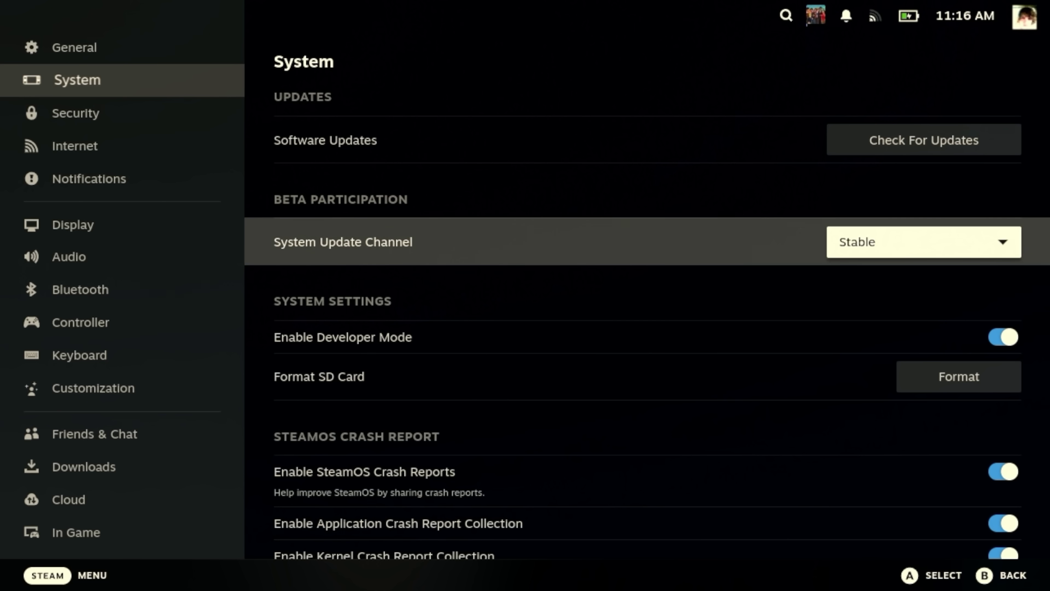
Select Preview as the System Update Channel.
key(Return)
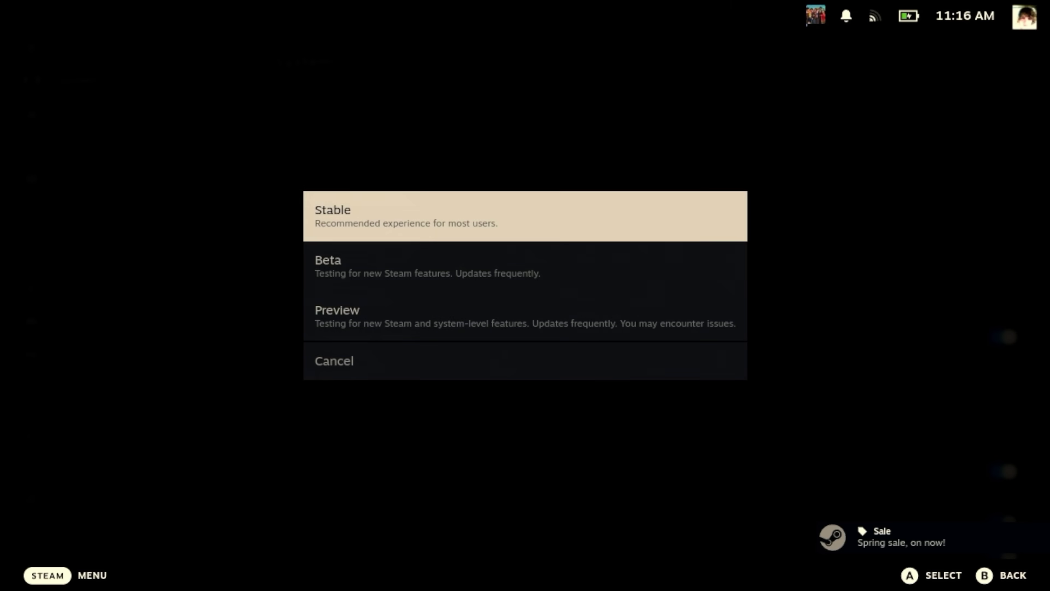
key(Down)
key(Down)
key(Return)
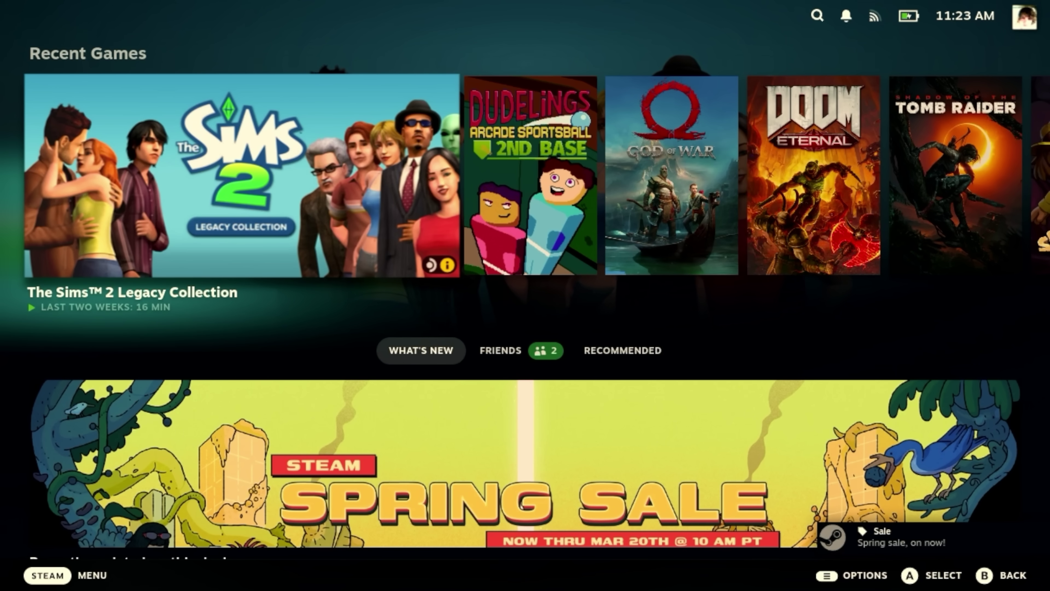
Open the Steam settings again and enter the System page.
key(super)
key(Down)
key(Down)
key(Down)
key(Down)
key(Down)
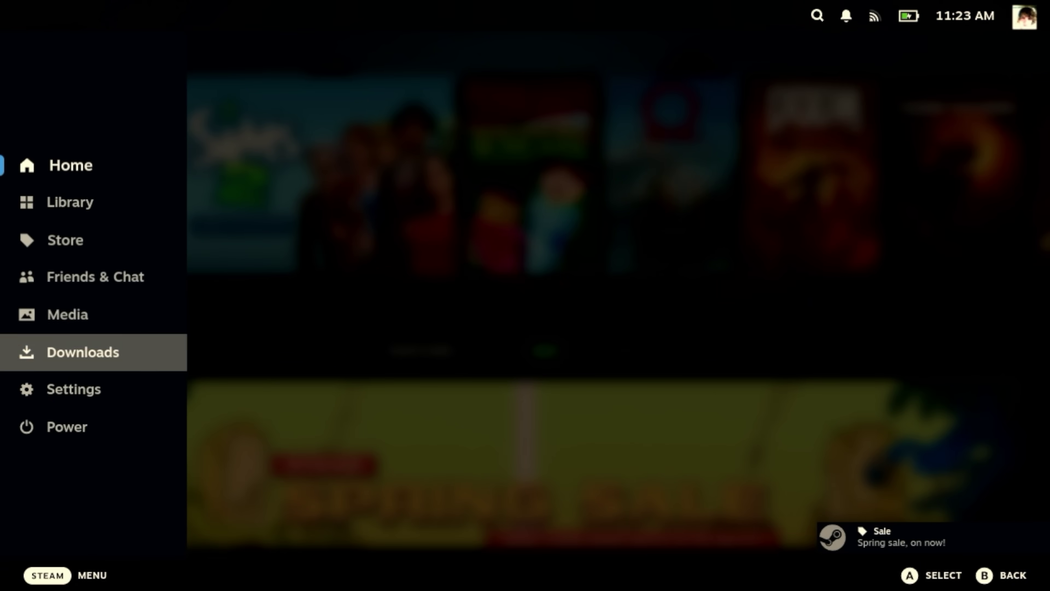
key(Down)
key(Return)
key(Down)
key(Down)
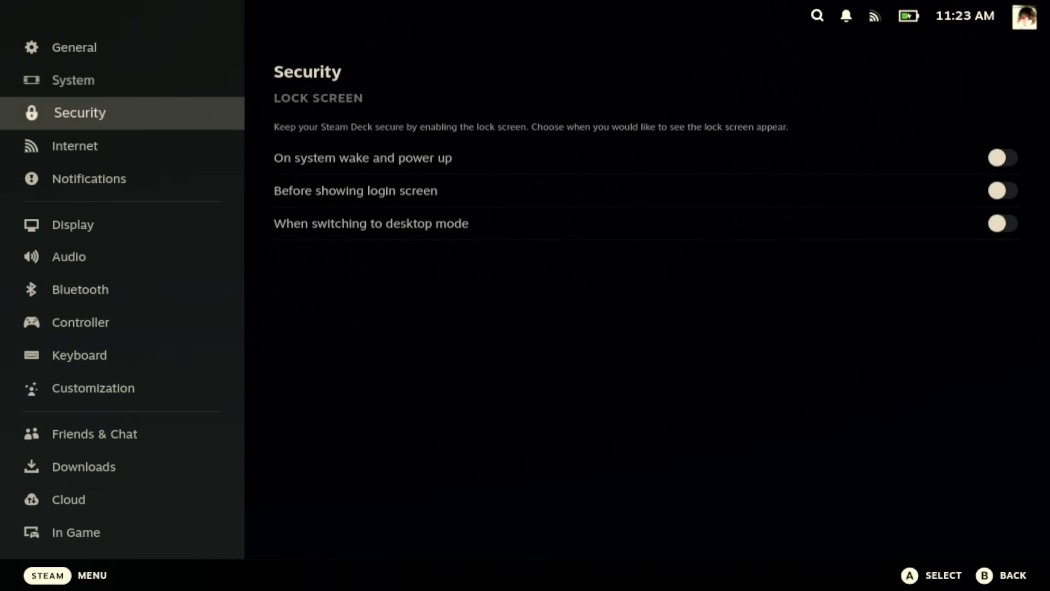
key(Up)
key(Right)
Examine the OS and Steam client update channels and the OS version listed in the About section.
key(Down)
key(Down)
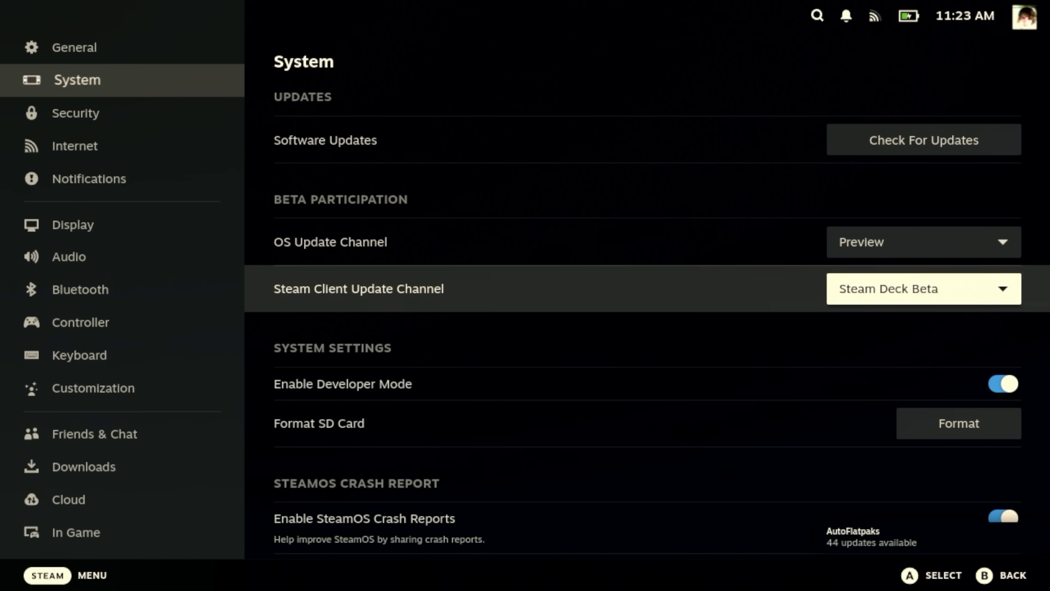
key(Return)
key(Up)
key(Down)
key(Down)
key(Down)
key(Down)
key(Down)
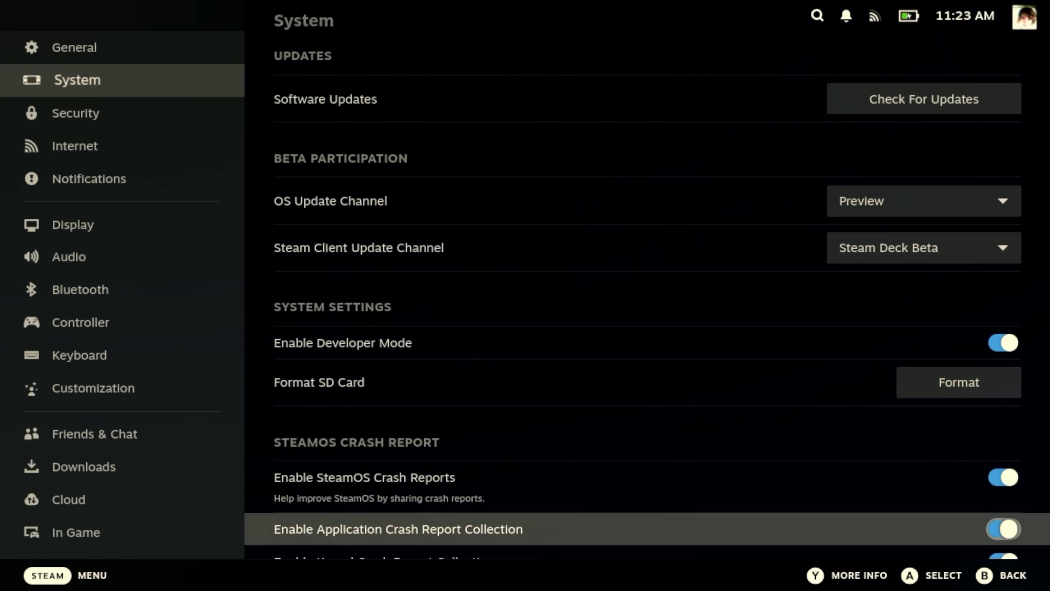
key(Down)
key(Down)
key(Down)
key(Down)
key(Down)
key(Down)
key(Down)
key(Down)
key(Down)
key(Down)
key(Down)
key(Down)
key(Down)
key(Down)
key(Down)
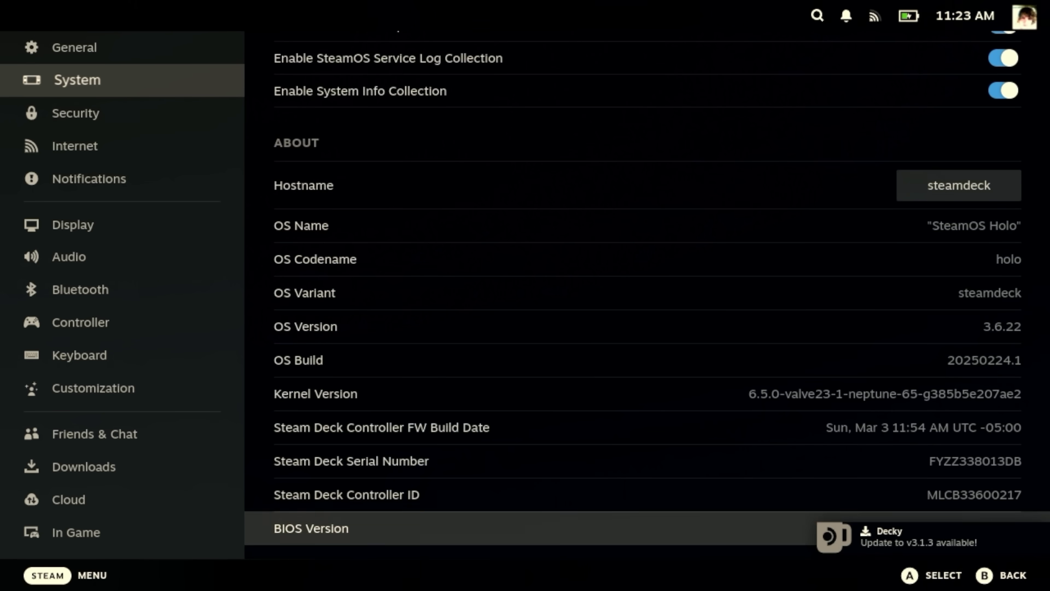
key(Up)
key(Up)
key(Up)
key(Up)
key(Up)
key(Up)
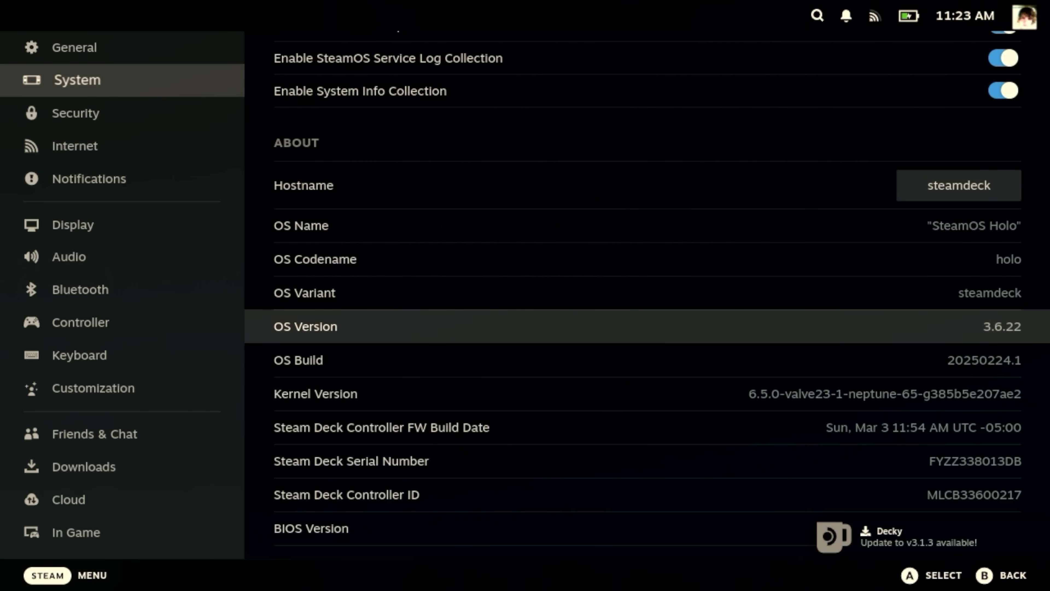
Return to Software Updates and apply the available SteamOS 3.7.0 Preview update.
key(Up)
key(Up)
key(Up)
key(Up)
key(Up)
key(Up)
key(Up)
key(Up)
key(Up)
key(Up)
key(Up)
key(Up)
key(Up)
key(Up)
key(Up)
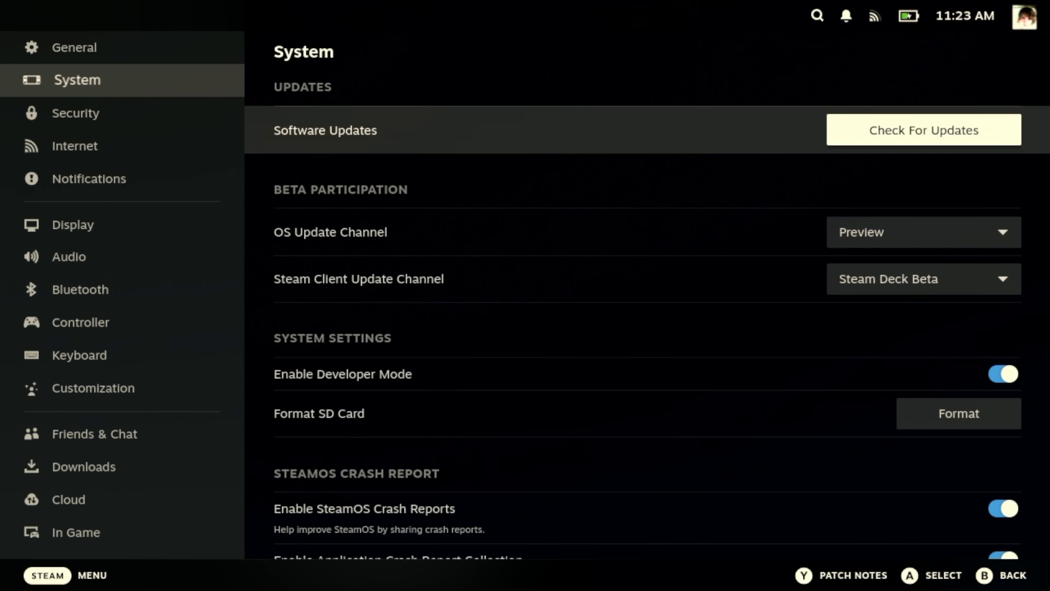
key(Down)
key(Up)
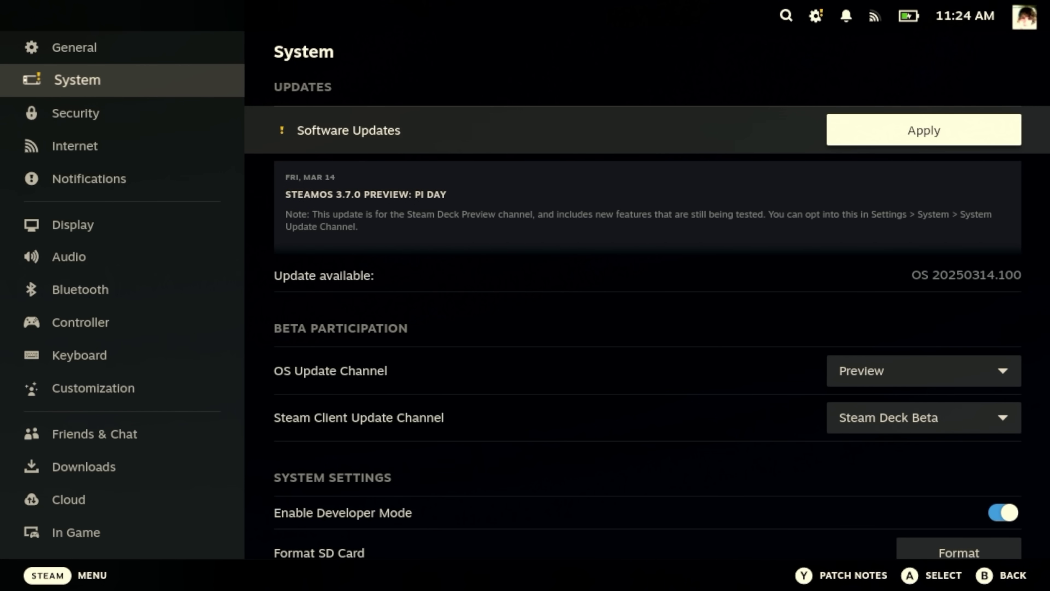
key(Down)
key(Down)
key(Return)
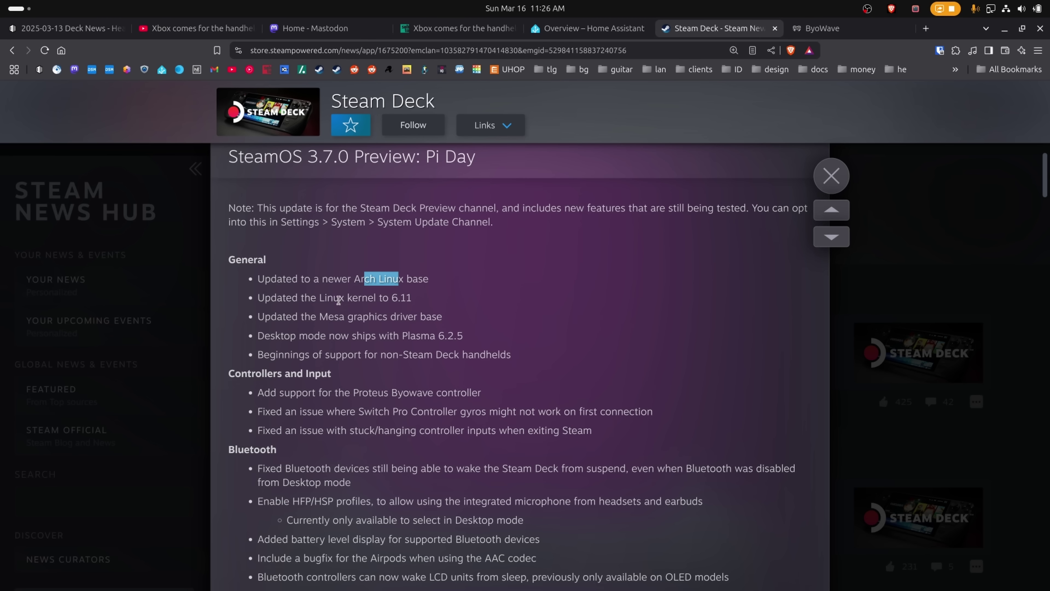
Switch to the browser and read the General notes of SteamOS 3.7.0 Preview, highlighting the Arch Linux, kernel, Mesa and Plasma entries.
drag(419, 279, 434, 283)
drag(320, 299, 430, 302)
click(429, 302)
drag(320, 318, 420, 315)
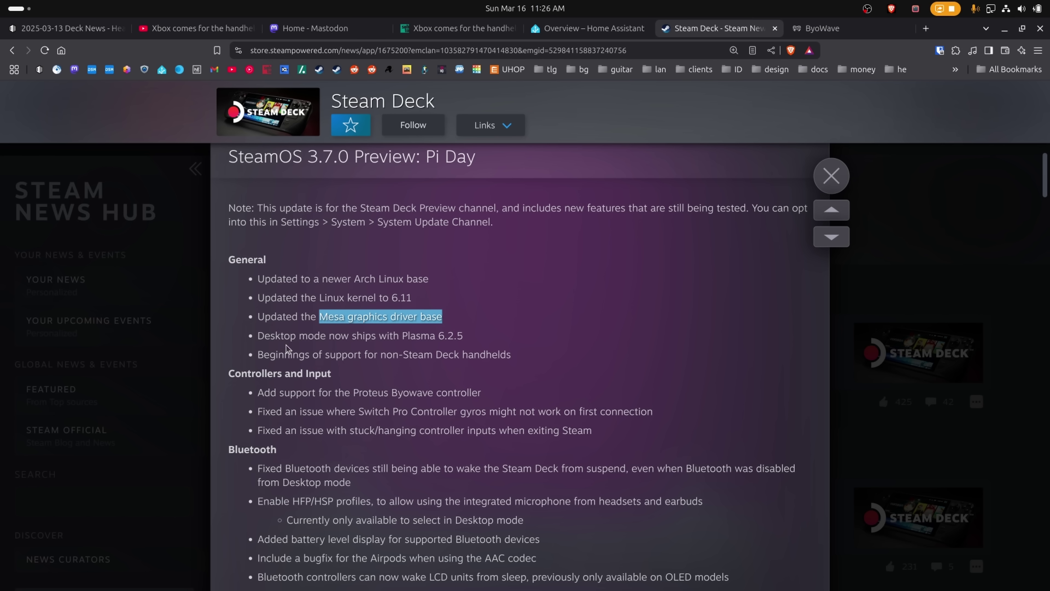
drag(285, 336, 478, 340)
click(450, 337)
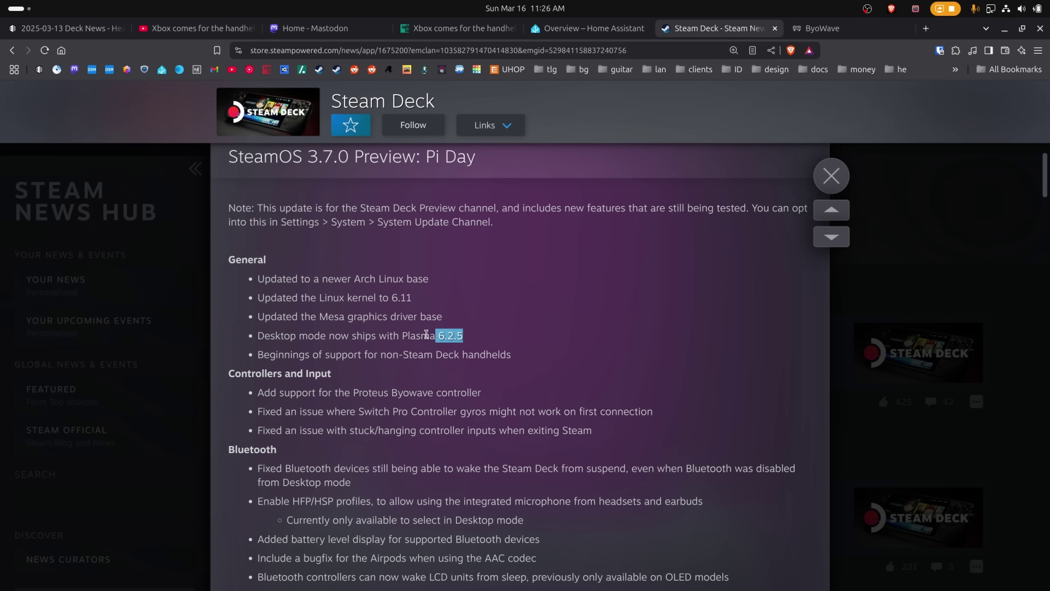
mouse_move(439, 336)
mouse_down()
mouse_move(478, 335)
mouse_move(418, 333)
mouse_up()
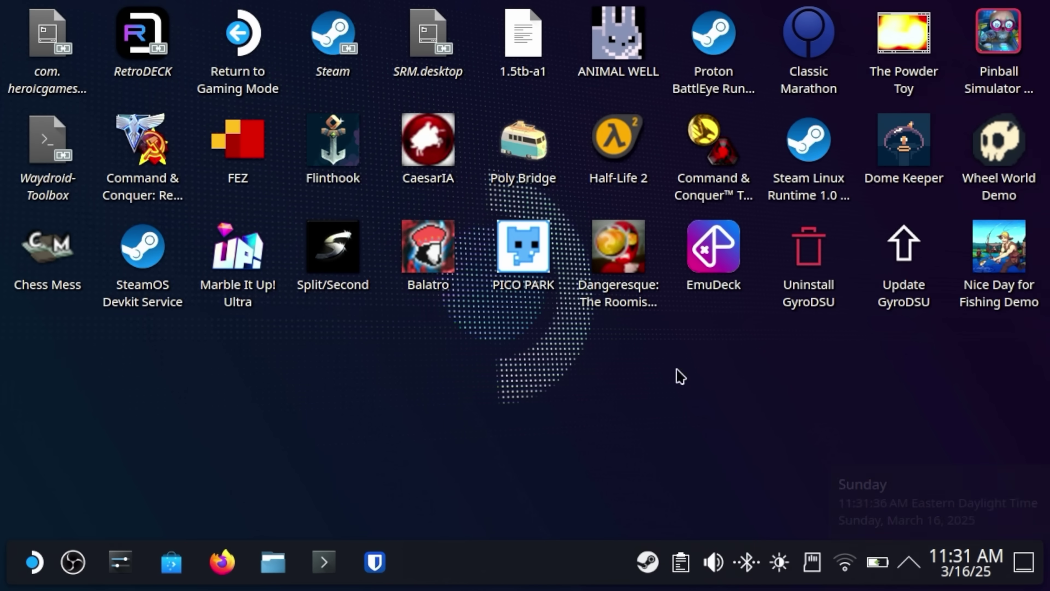
Open Konsole, clear its output and run uname -a to query the kernel version.
click(324, 563)
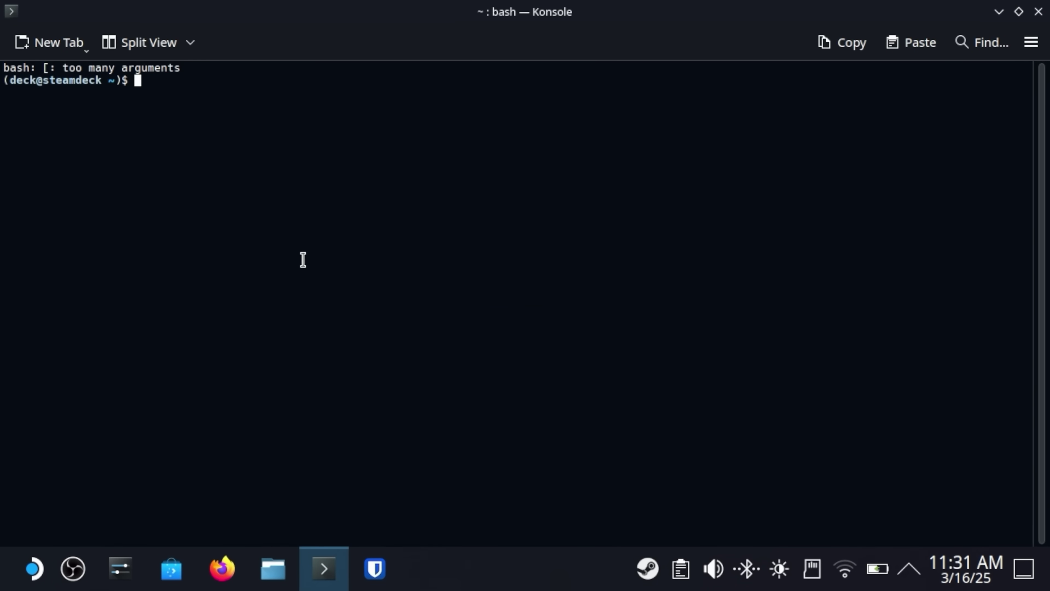
text(clear)
key(Return)
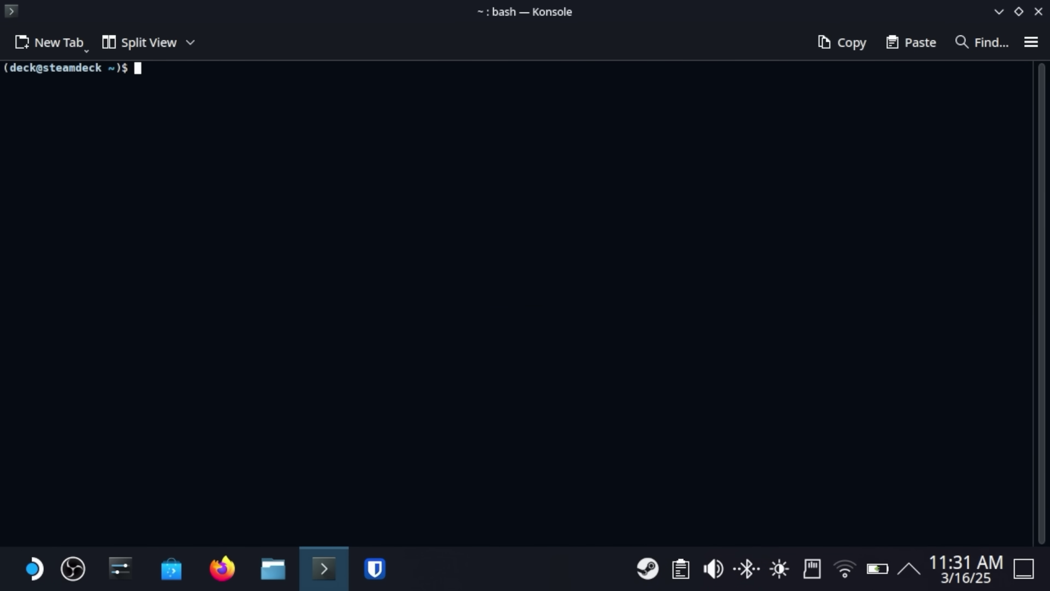
text(uname -a)
key(Return)
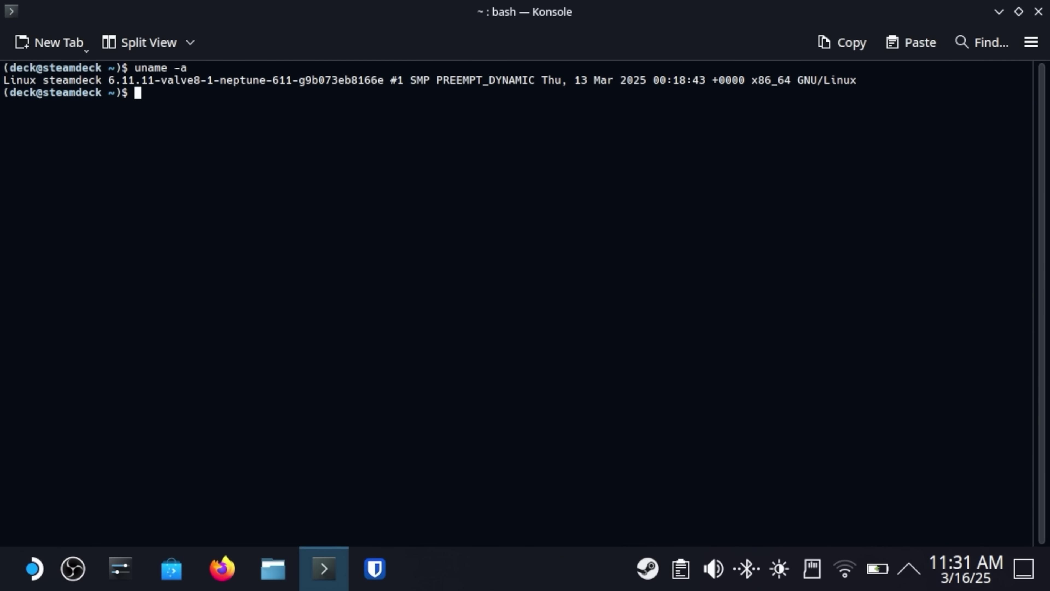
Highlight the kernel version parts in the uname output and close Konsole.
drag(108, 79, 145, 75)
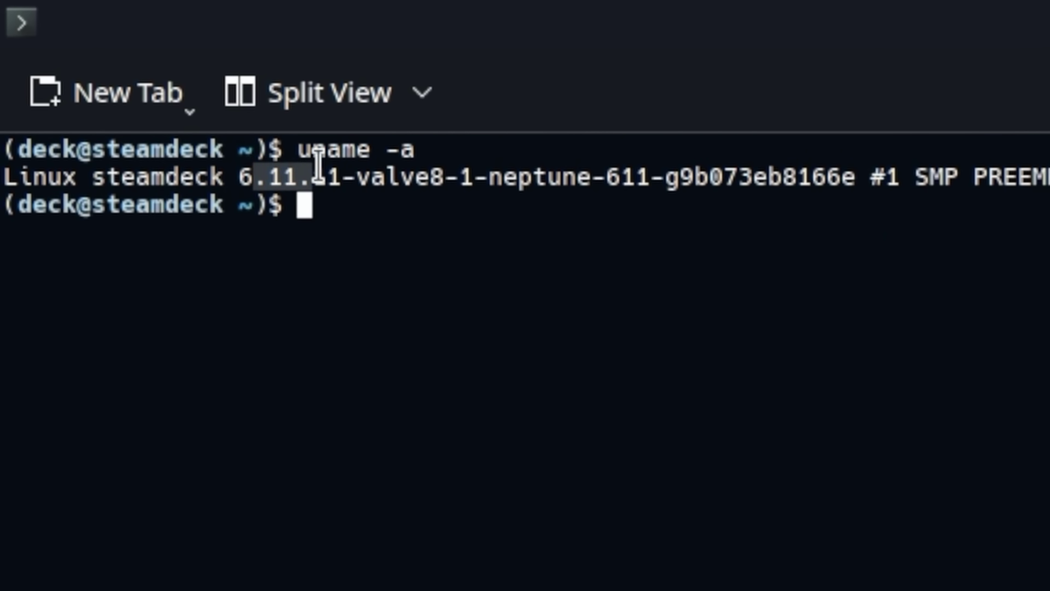
drag(318, 166, 333, 165)
click(364, 176)
drag(606, 177, 665, 165)
click(732, 163)
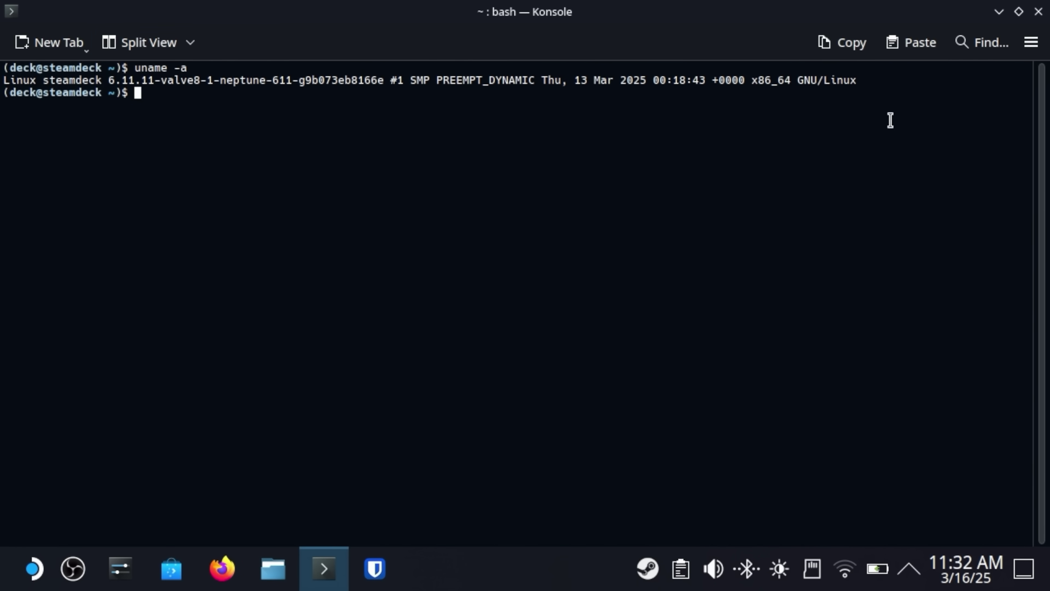
click(1038, 12)
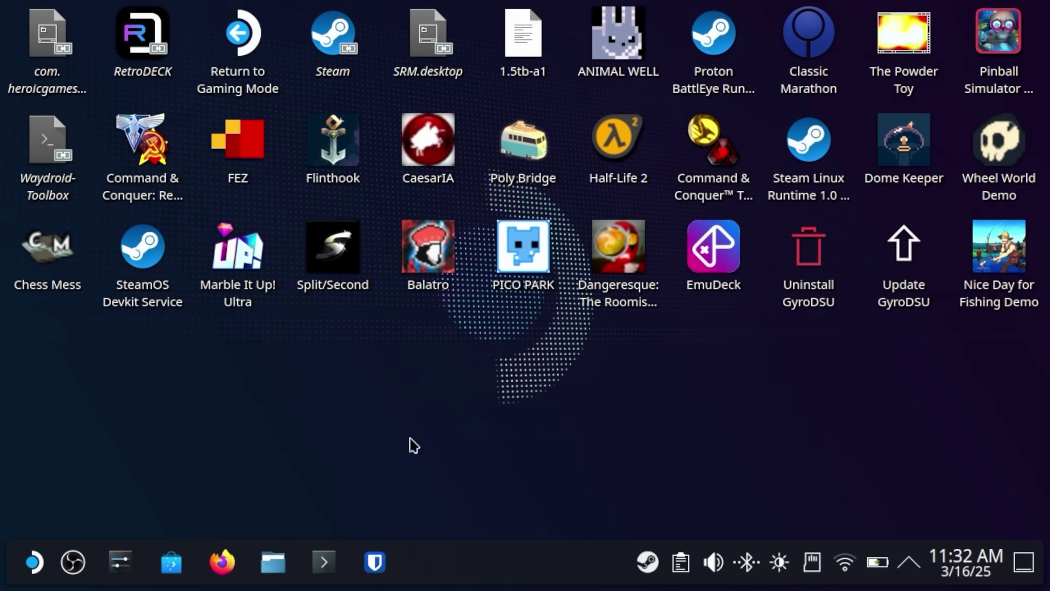
Start Konsole and Firefox from the desktop and bring up the application launcher.
click(324, 561)
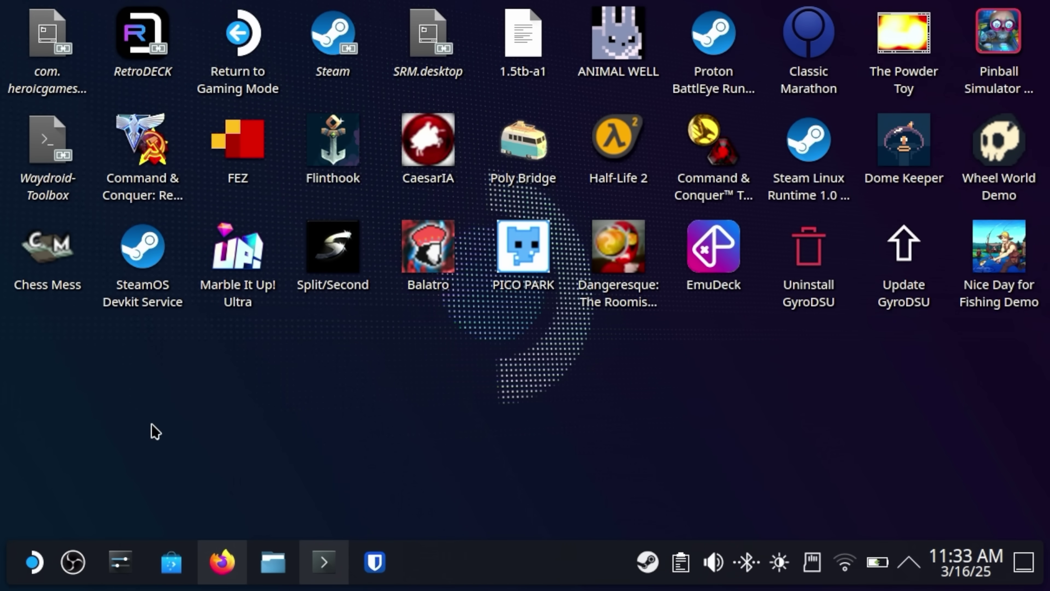
click(223, 560)
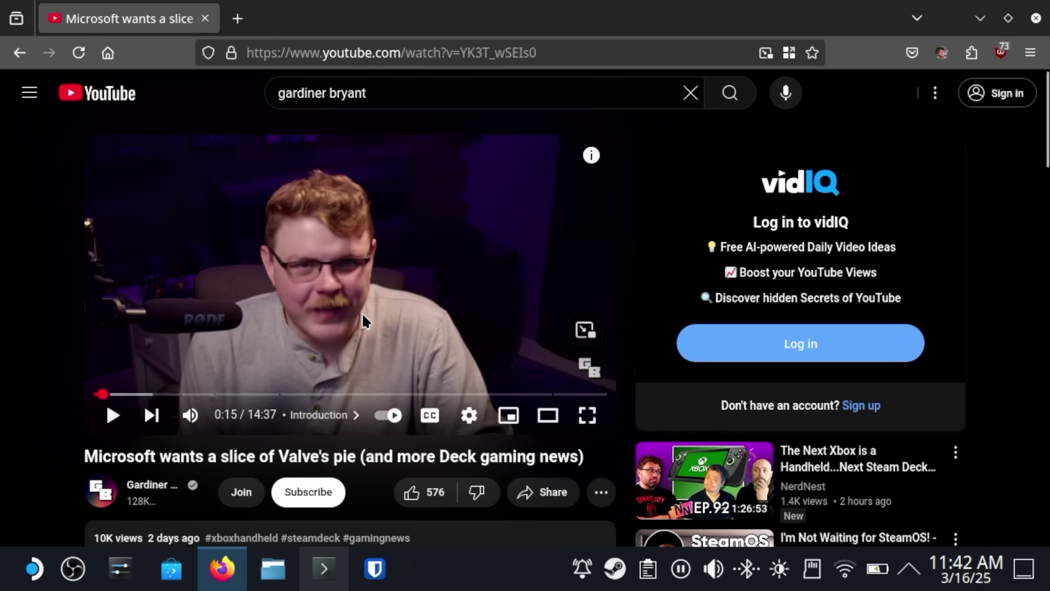
key(super)
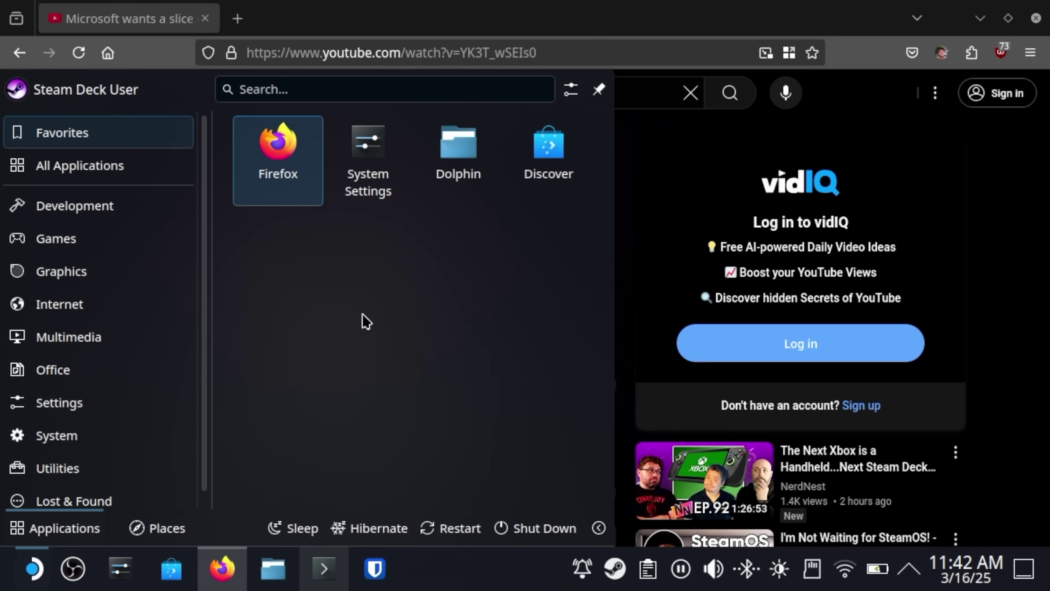
Launch Filelight and analyze the disk usage of the Home Folder, inspecting its largest folders in the chart.
text(filel)
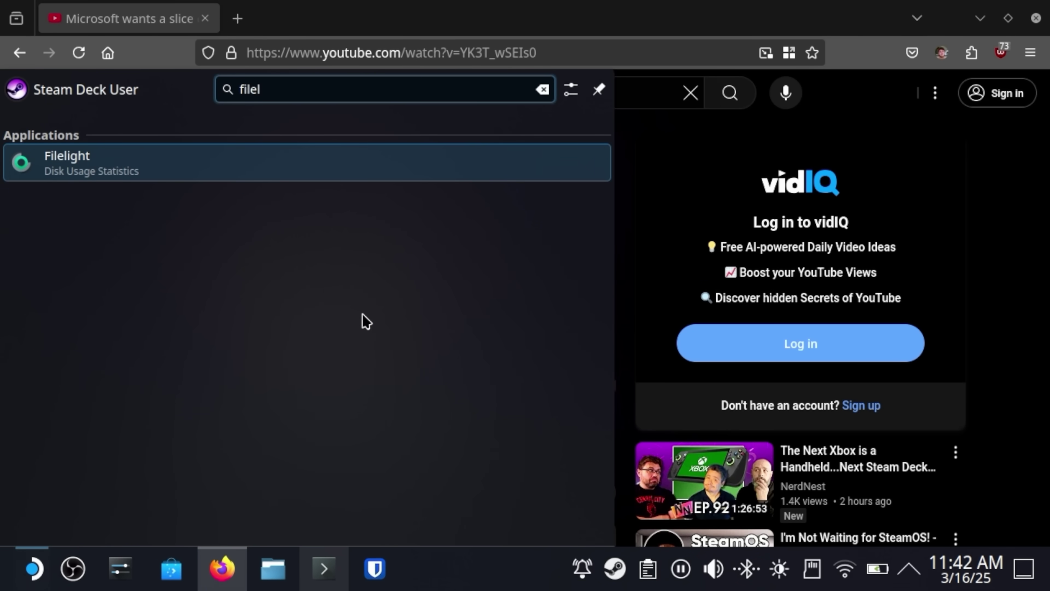
key(Return)
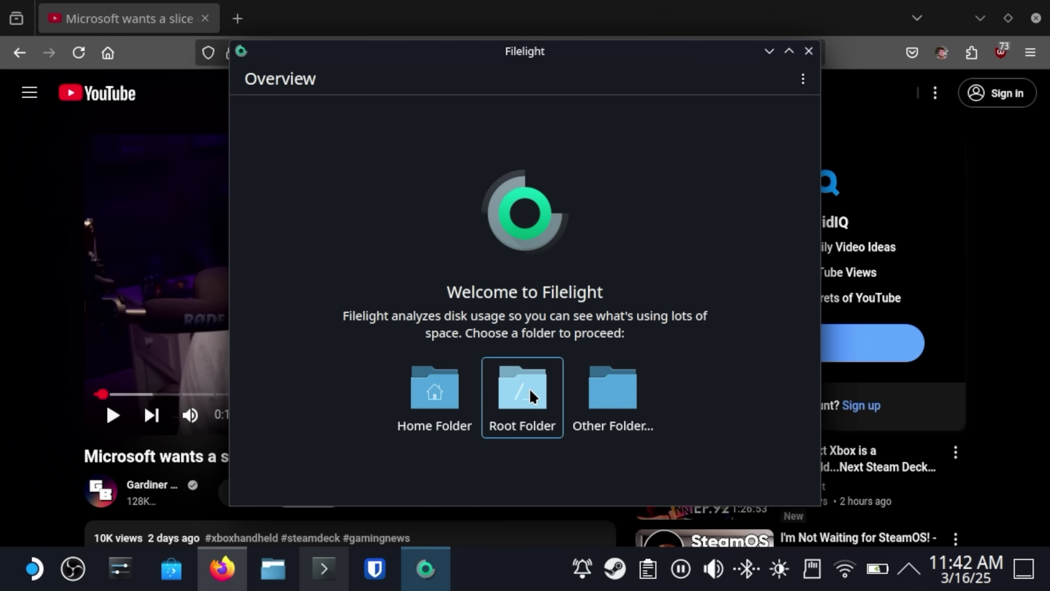
click(455, 401)
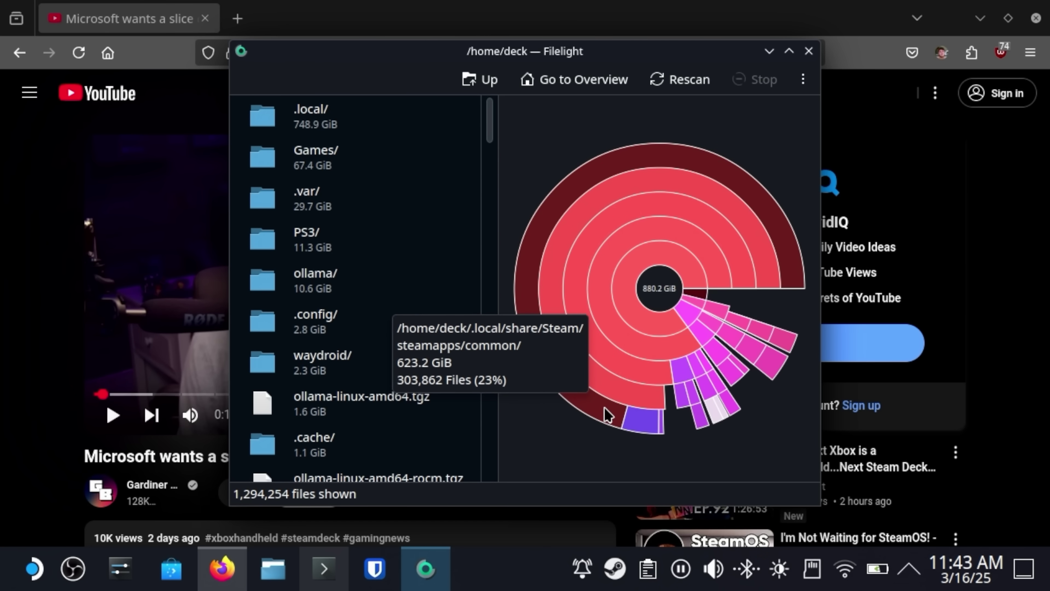
click(590, 390)
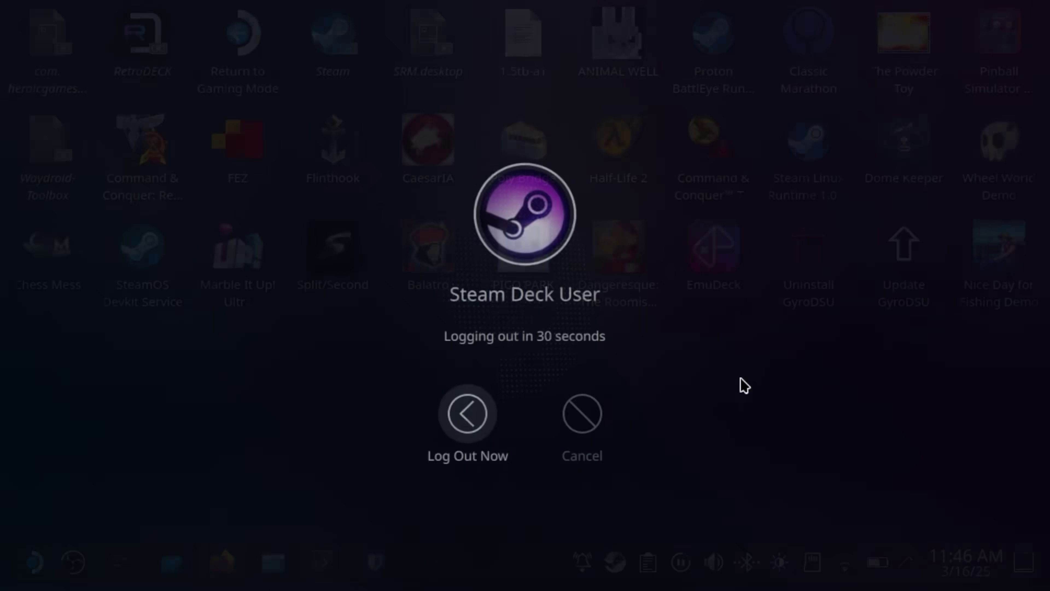
Log out of the desktop session to Gaming Mode and pair the available Wireless Controller in the Bluetooth settings.
click(483, 462)
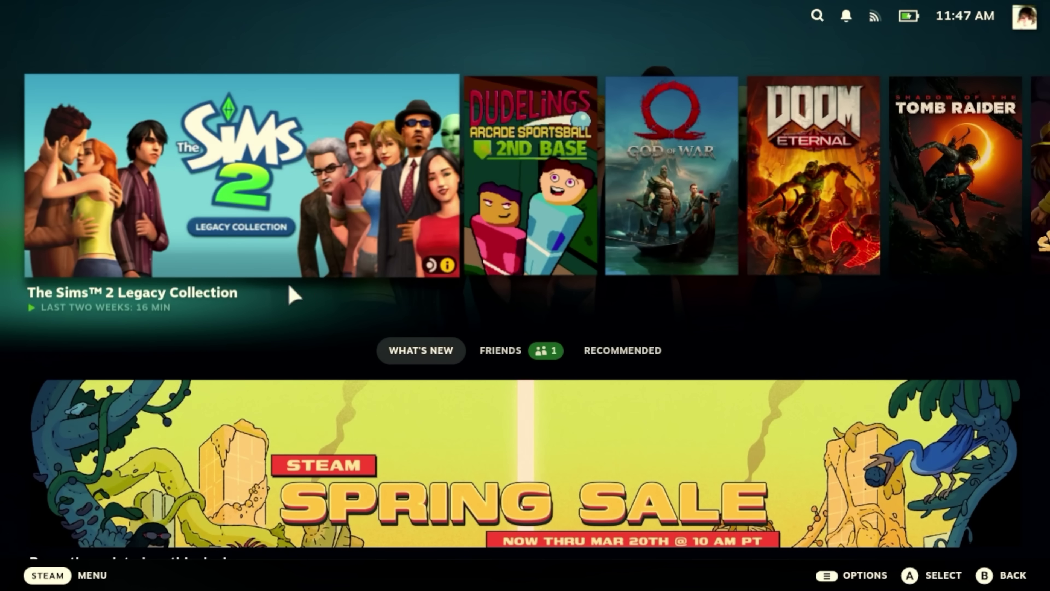
click(82, 573)
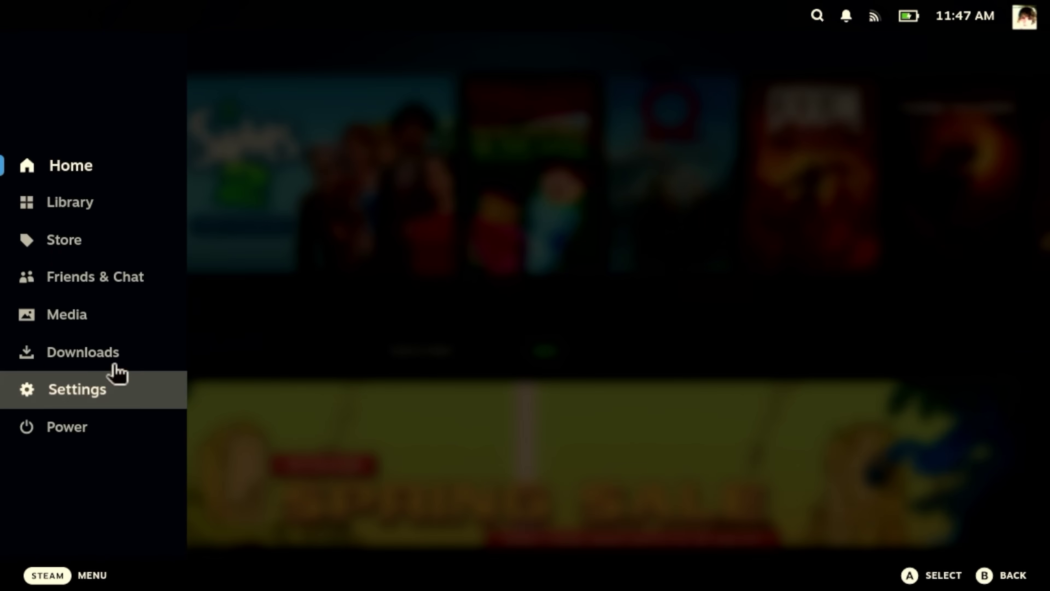
click(114, 380)
click(85, 290)
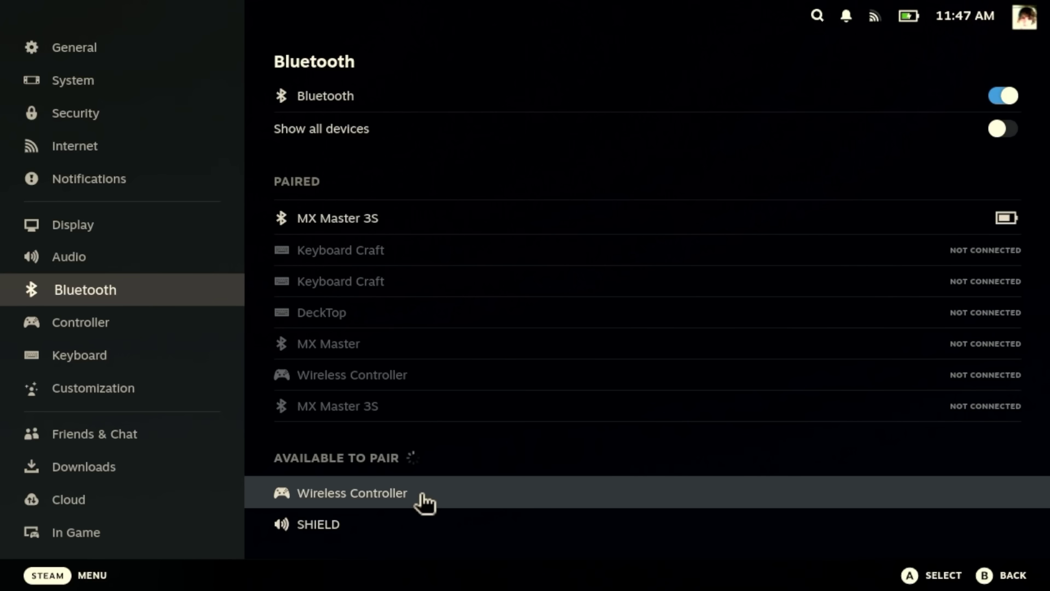
click(424, 498)
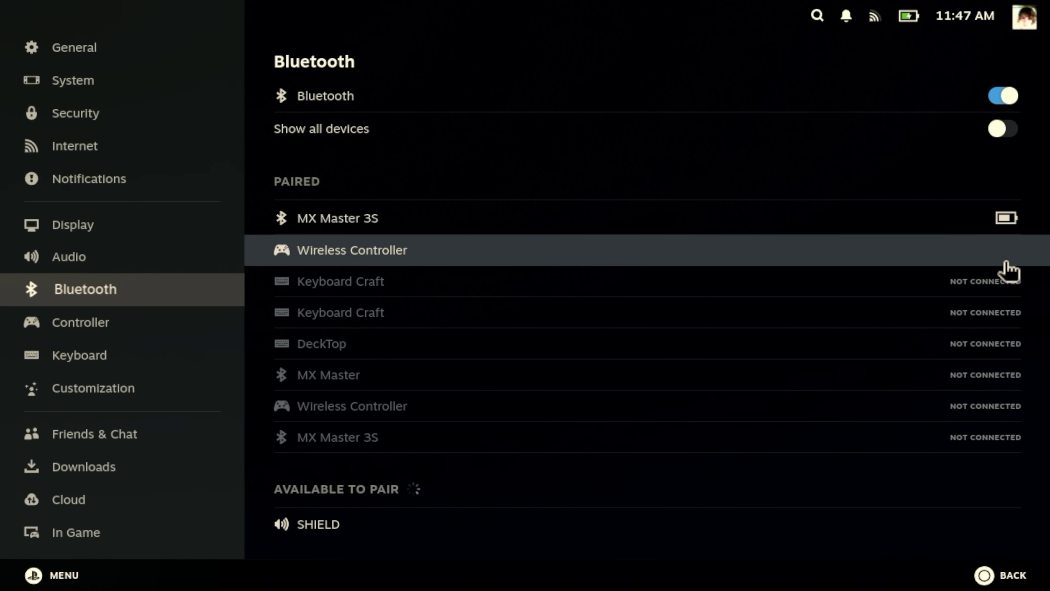
click(664, 247)
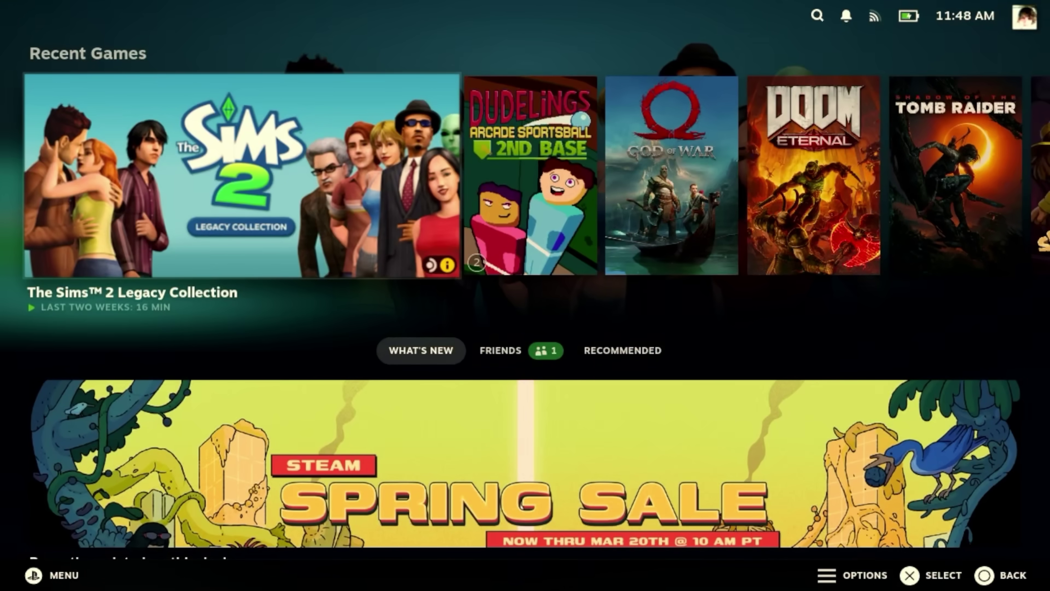
Return to the Bluetooth settings from the home screen and select the connected Wireless Controller among the paired devices.
key(Home)
key(Up)
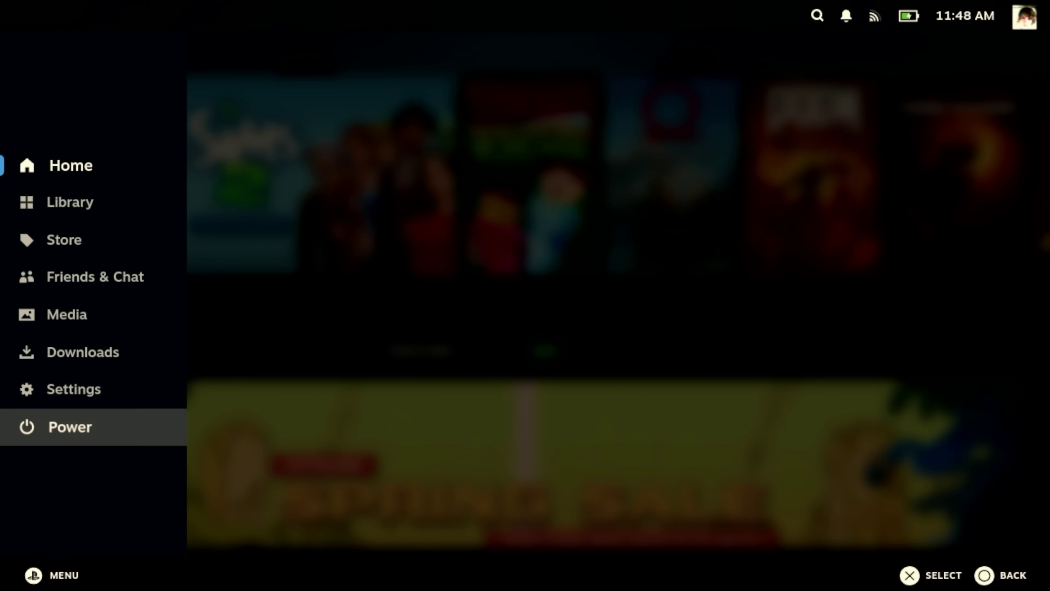
key(Up)
key(Return)
key(Down)
key(Down)
key(Down)
key(Down)
key(Down)
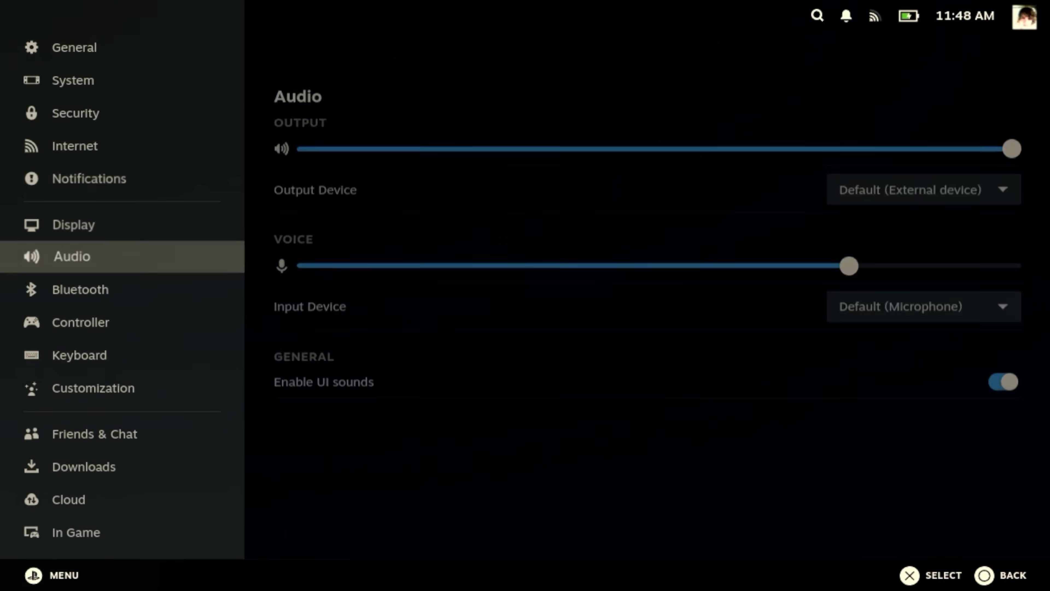
key(Down)
key(Right)
key(Down)
key(Down)
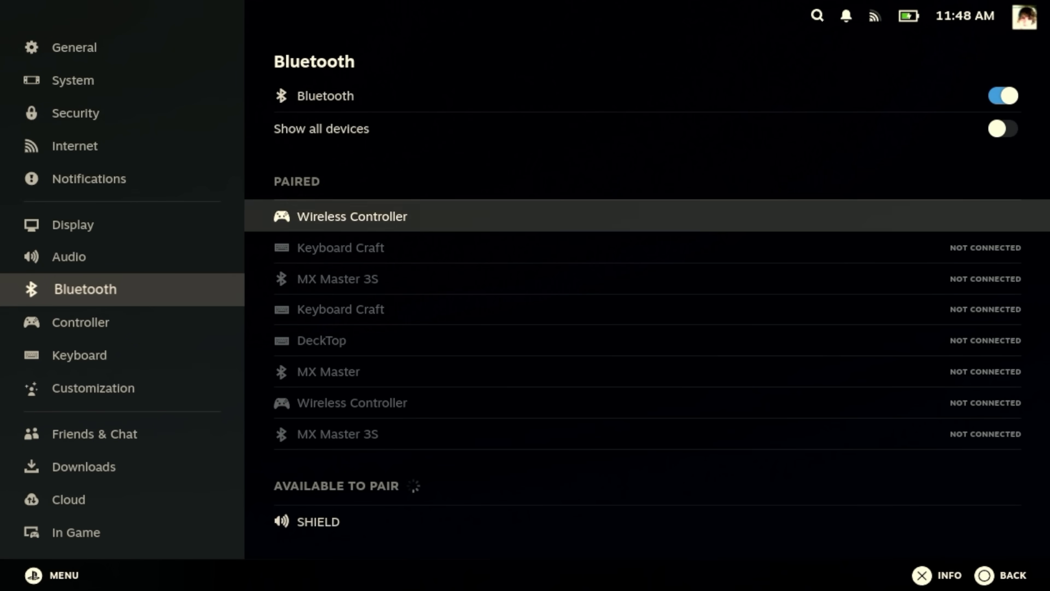